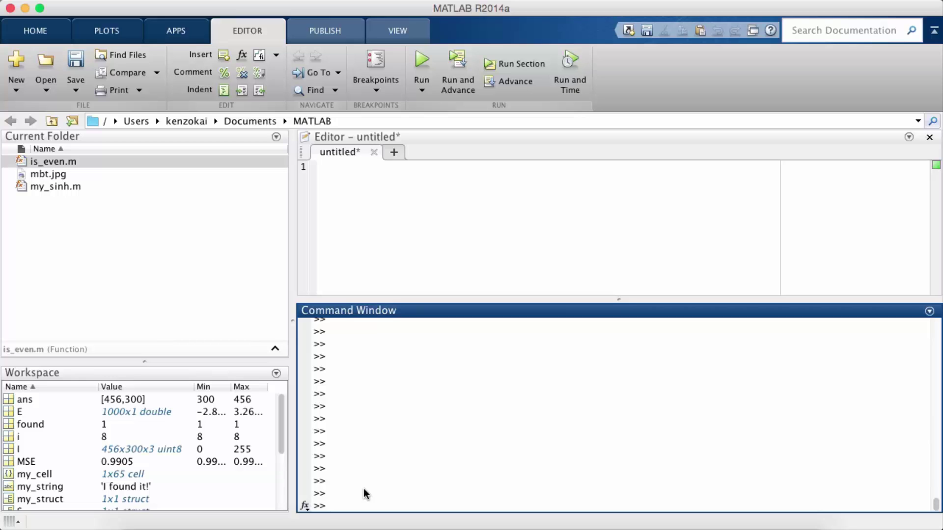
Set x = 1:10, draw it as a bar chart with bar(x), then close the figure.
type("x = 1:10")
key("Return")
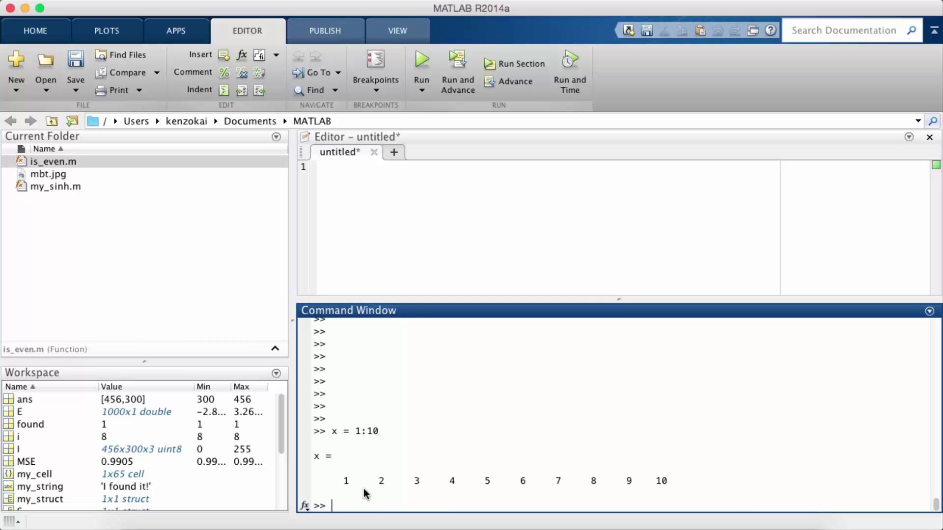
type("bar(x)")
key("Return")
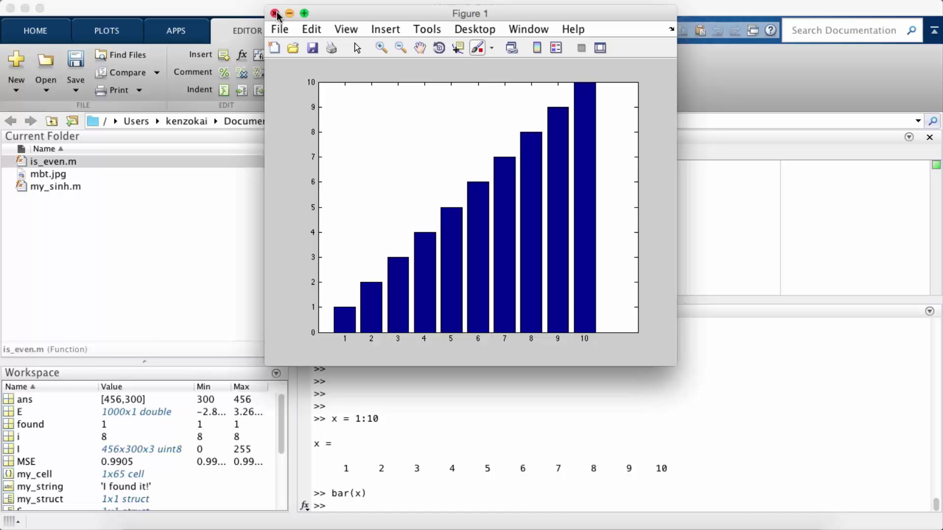
left_click(275, 13)
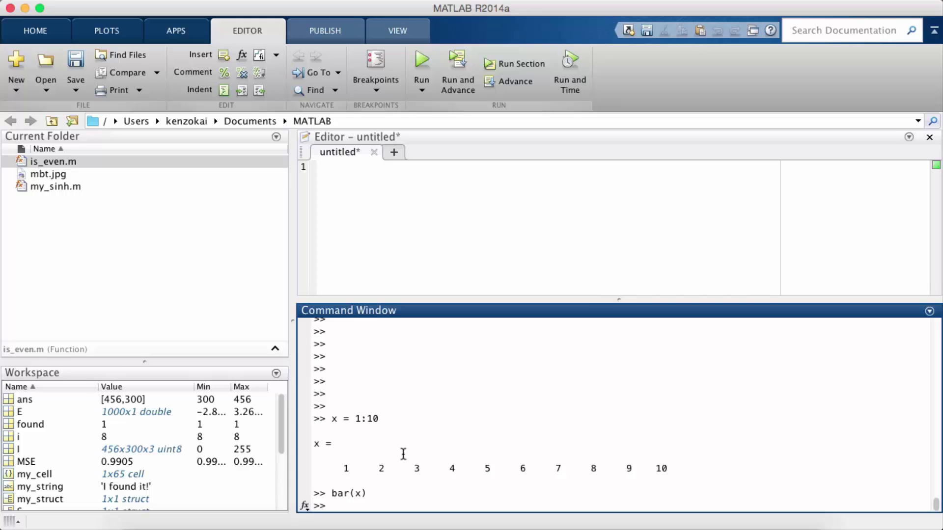
Define x as 100 points from 0 to 2π and compute y = sin(x).
type("x = linspace(0,2*pi,100);")
key("Return")
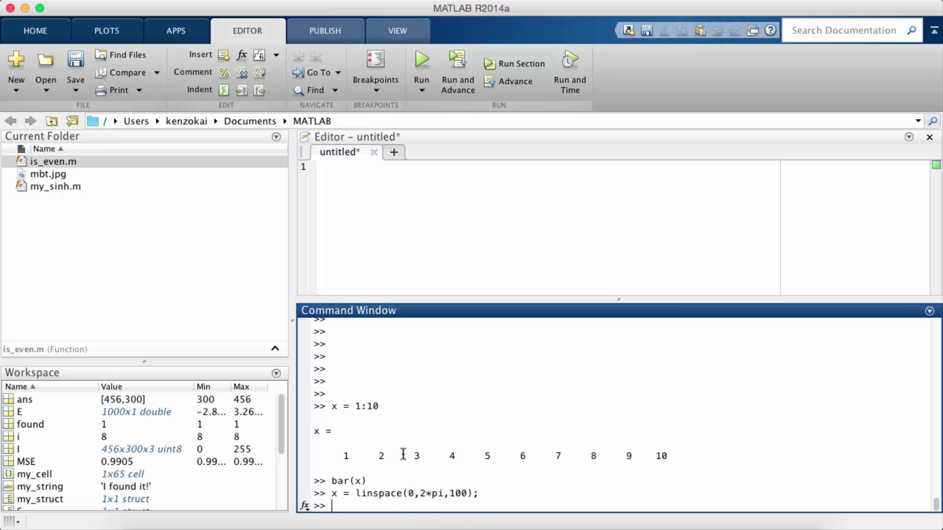
type("y = sin(x)")
key("Return")
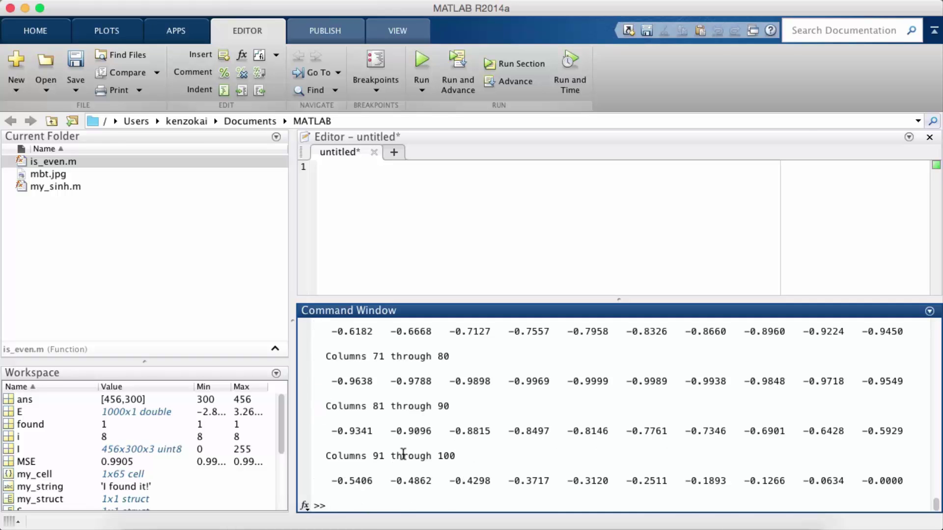
Plot y against x with bar(x,y), fixing the bar(,xy) typo, and maximise Figure 1.
type("bar(,xy)")
key("Return")
type("bar(x,y)")
key("Return")
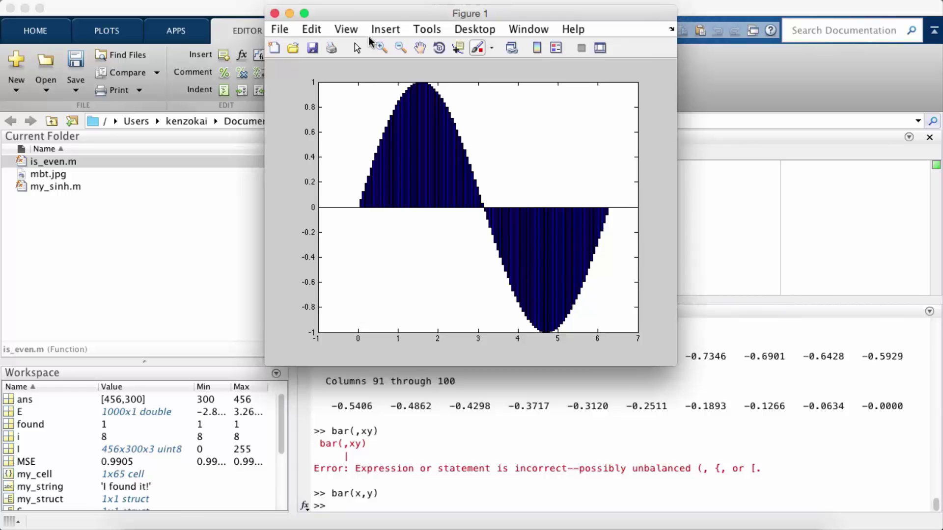
left_click_drag(393, 15, 370, 27)
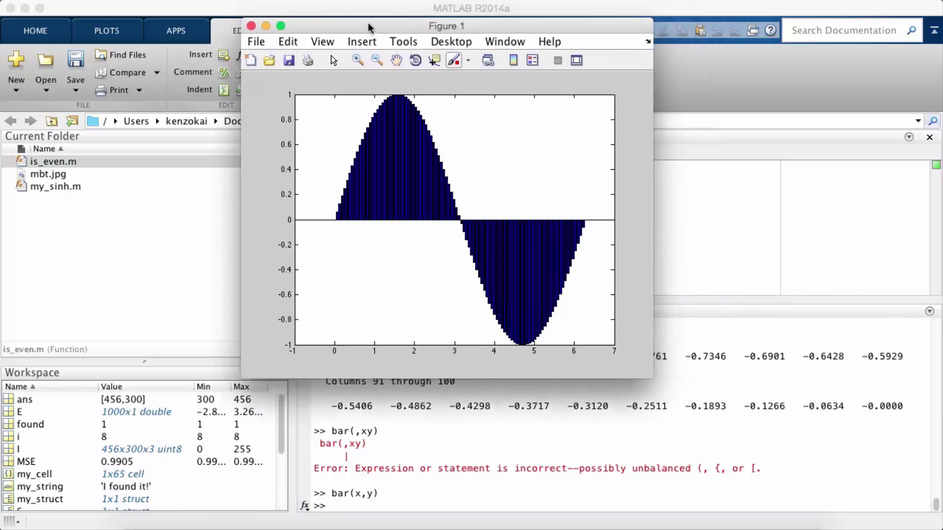
left_click(279, 25)
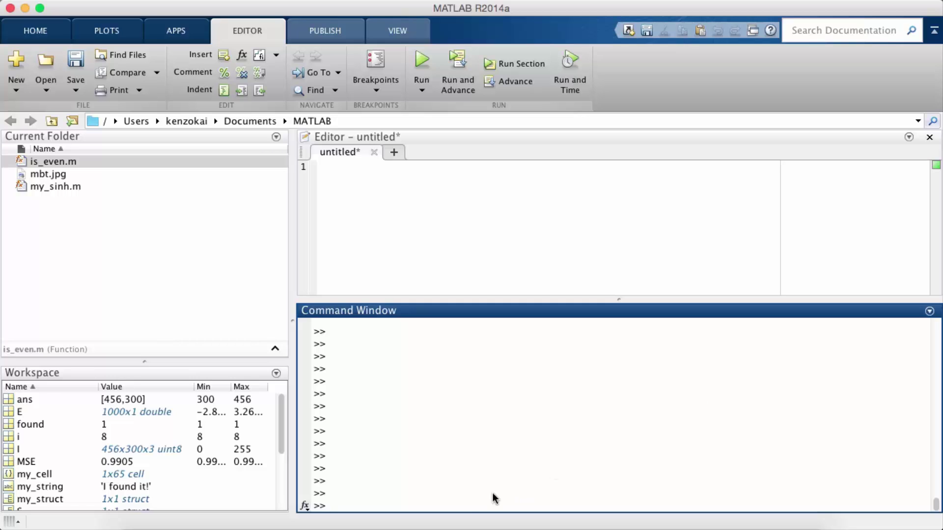
Create x = randn(1000,1), draw it with plot(x), then close the figure.
type("x = randn(10")
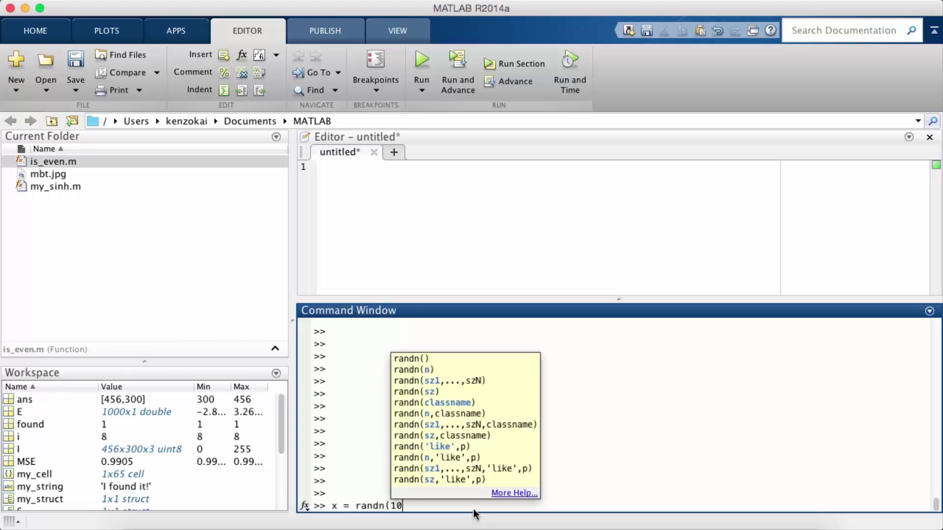
type("00,1);")
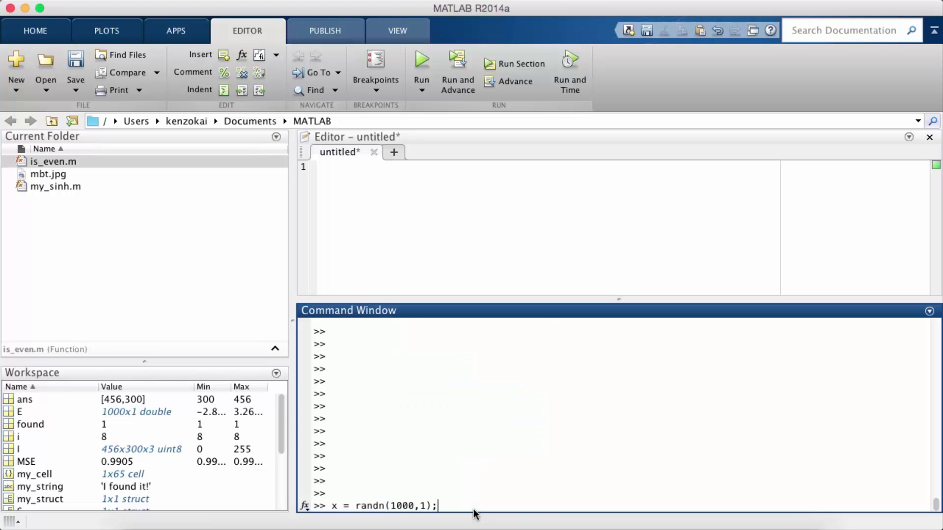
key("Return")
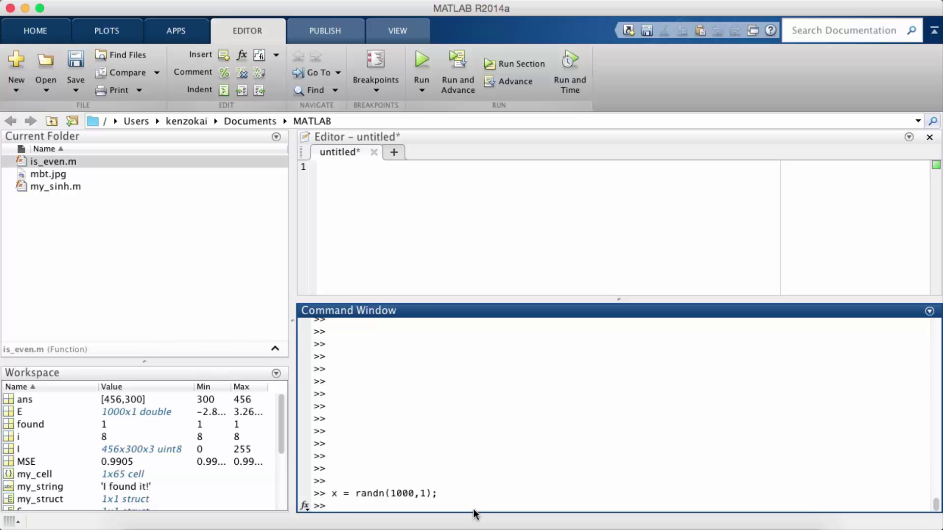
type("plot(x)")
key("Return")
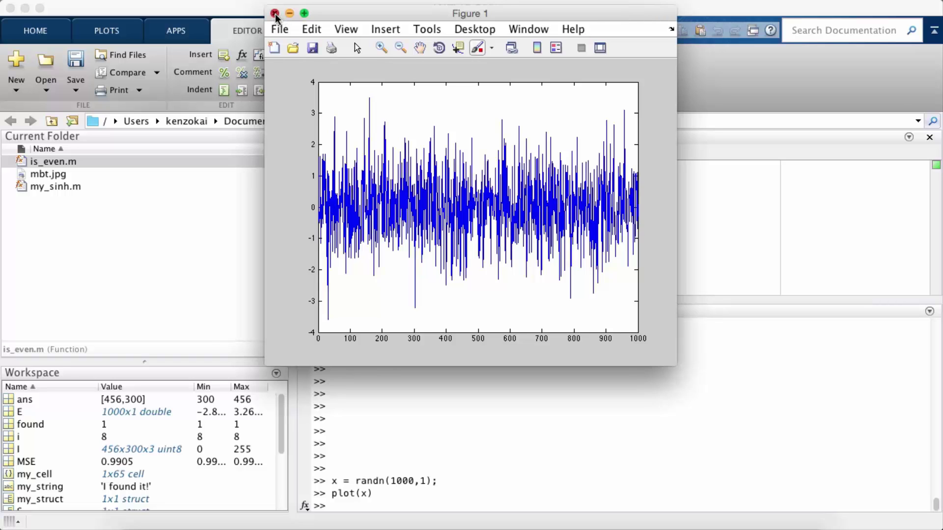
left_click(275, 13)
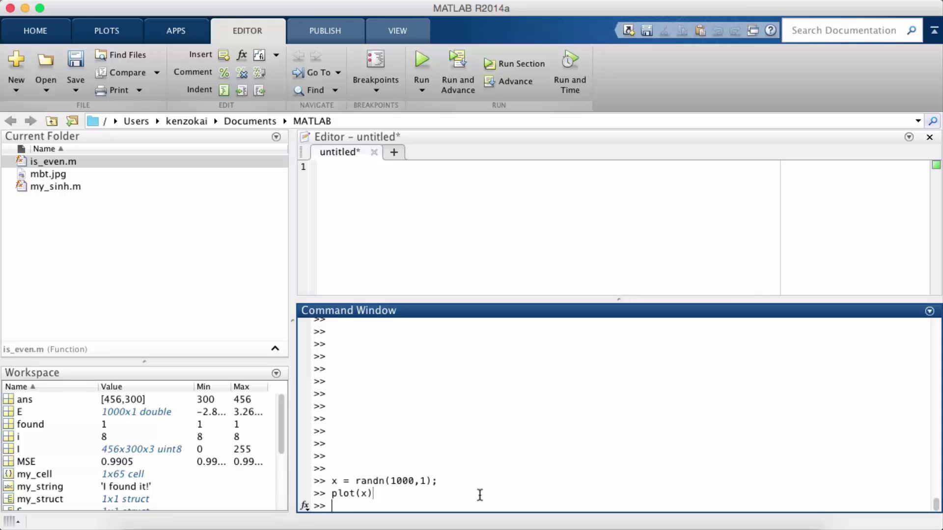
Draw hist(x) of the 1000 random values, then close the histogram figure.
type("hist(")
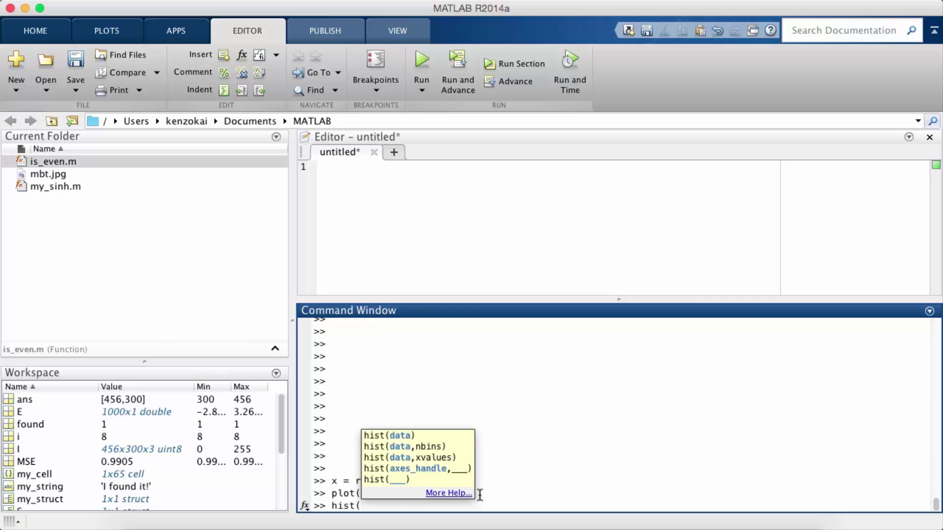
type("x)")
key("Return")
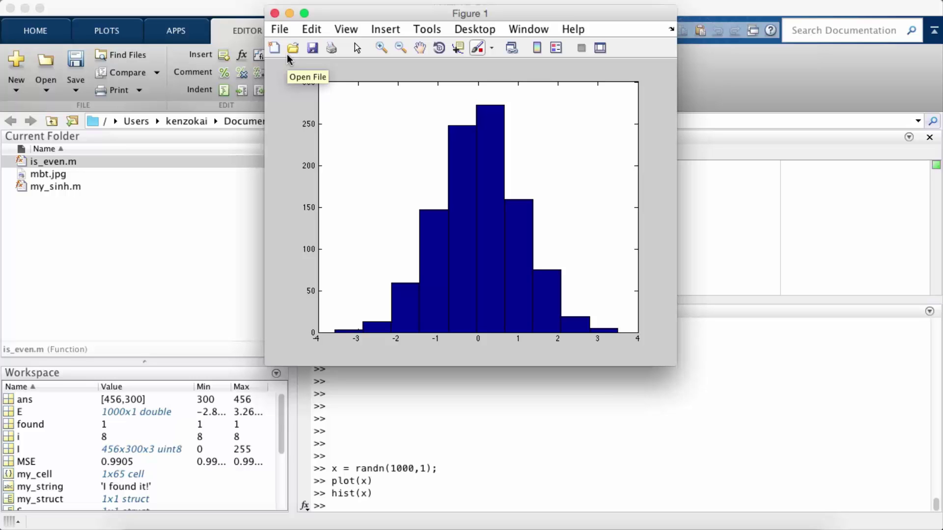
left_click(274, 14)
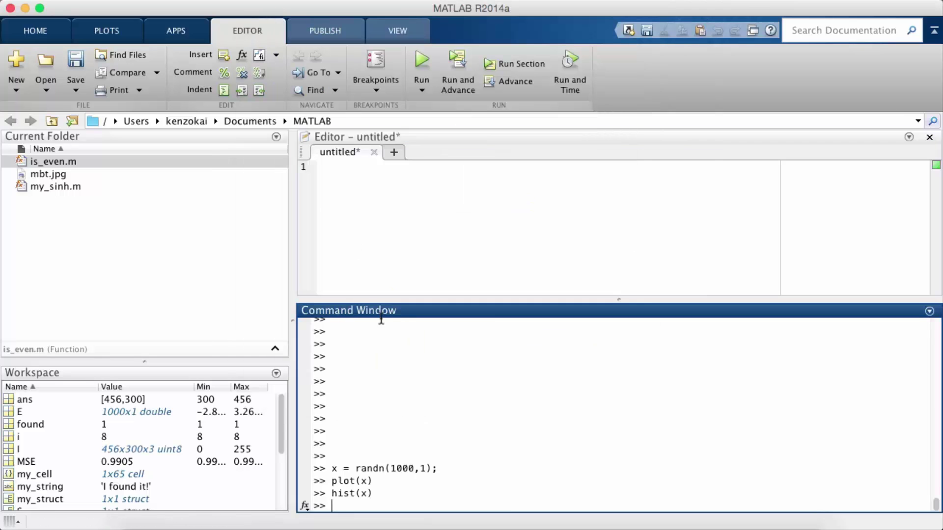
Edit the recalled command to hist(x,50), enlarge the 50-bin histogram, then close it.
key("Up")
key("Left")
type(",")
type("50)")
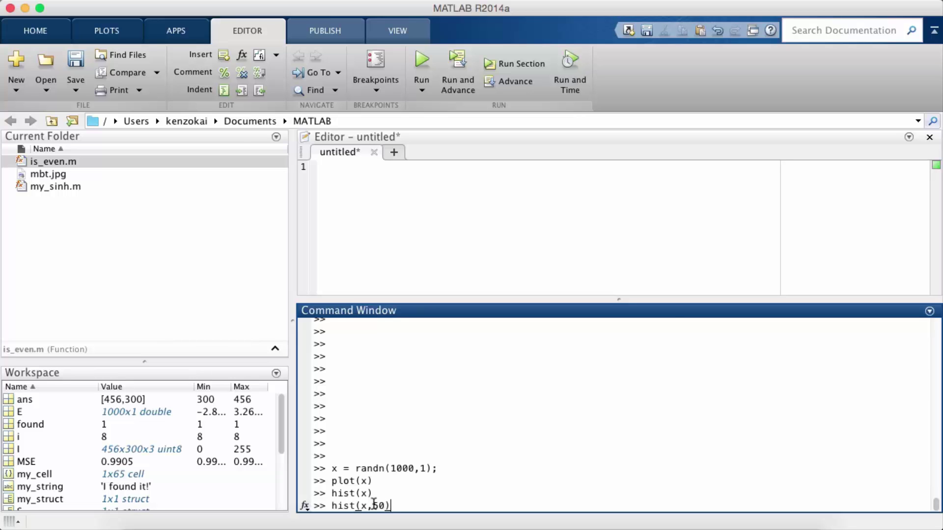
key("Return")
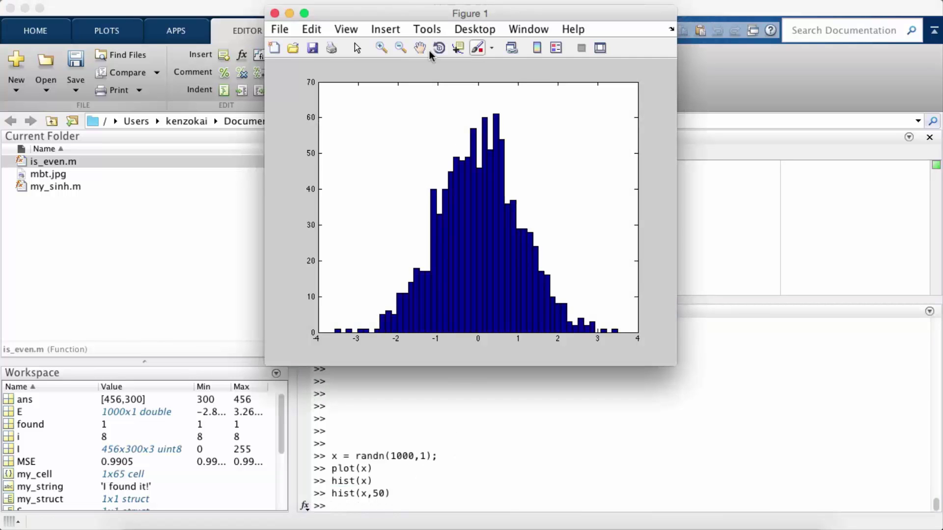
left_click_drag(426, 12, 525, 55)
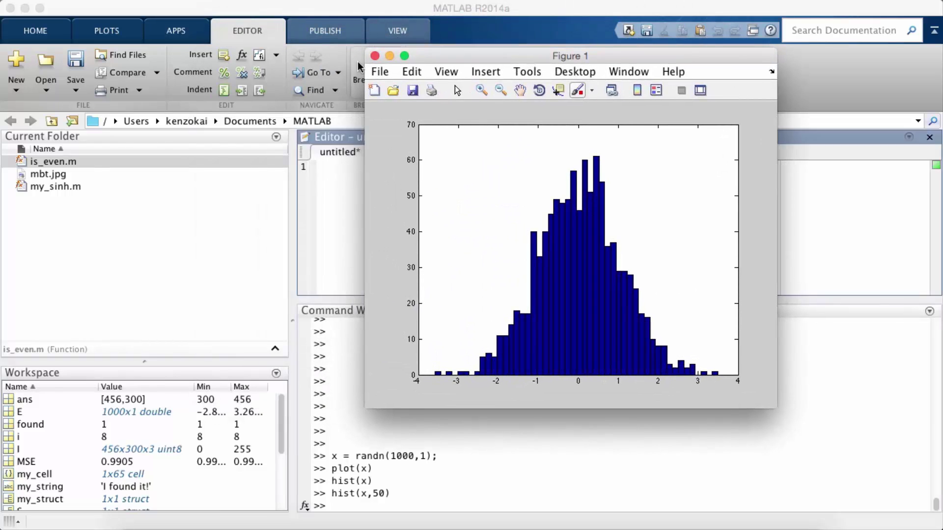
left_click_drag(365, 51, 142, 28)
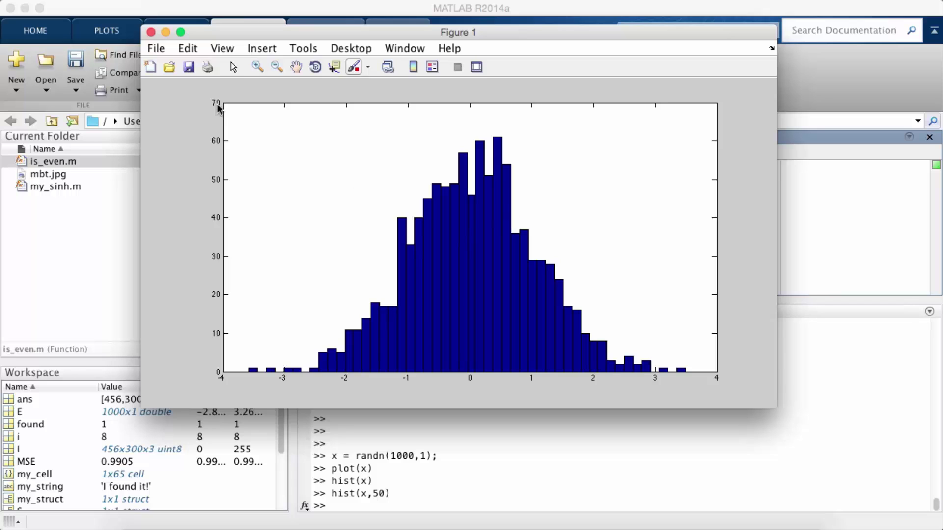
left_click(152, 32)
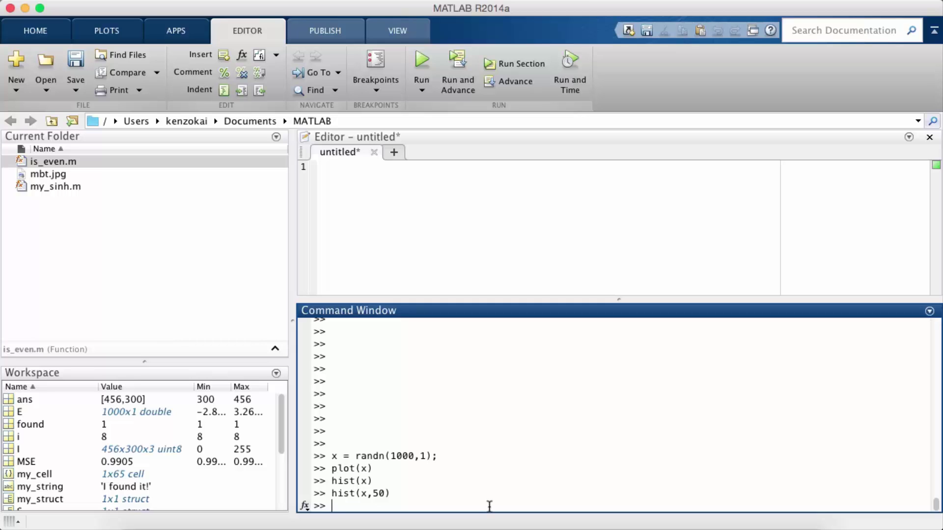
Set x = 1:5, draw it with pie(x), then close the pie chart.
type("x = 1:5")
key("Return")
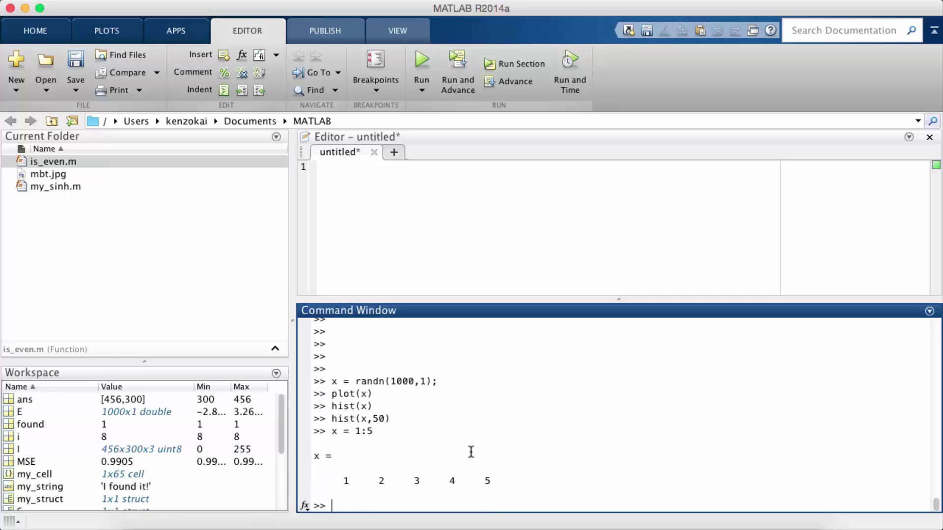
type("pie(x)")
key("Return")
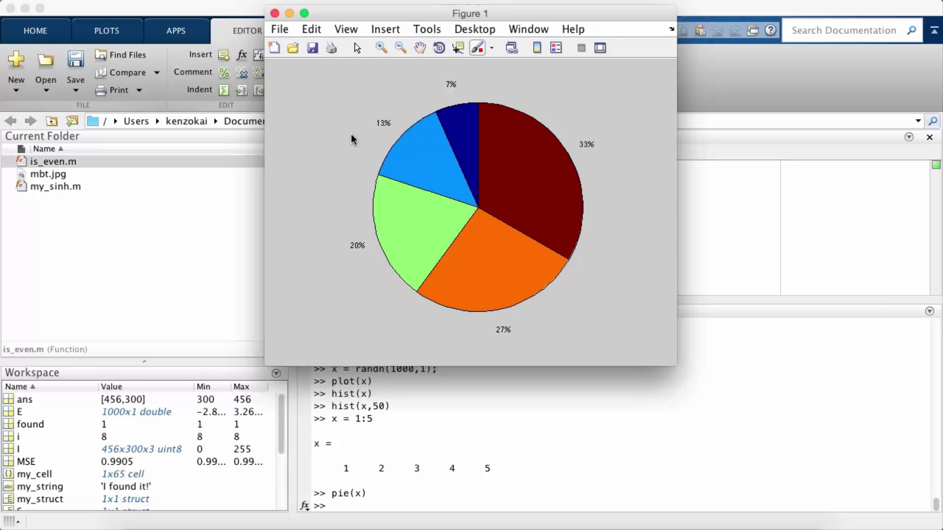
left_click(274, 13)
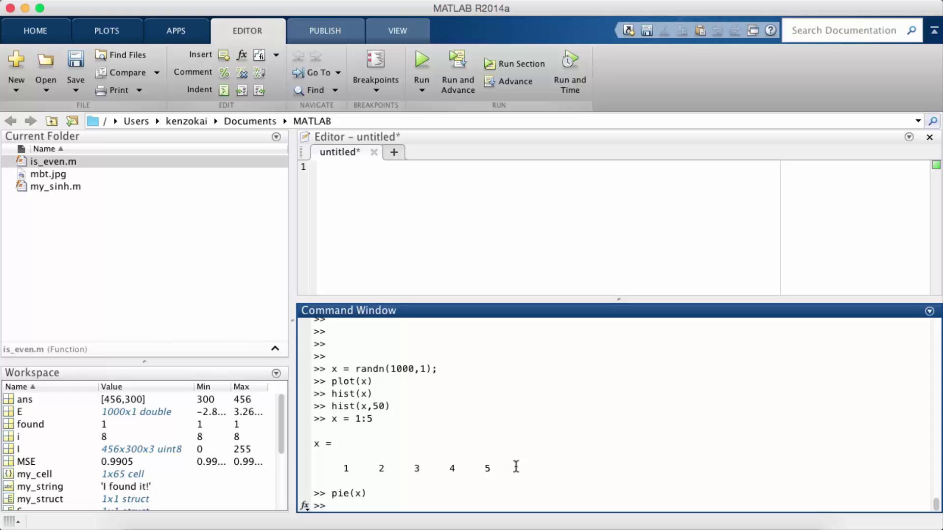
Create x = linspace(0,2*pi,1000) and try y = 10*sin(x) + randn(0,1), which errors.
type("x = linspace(0")
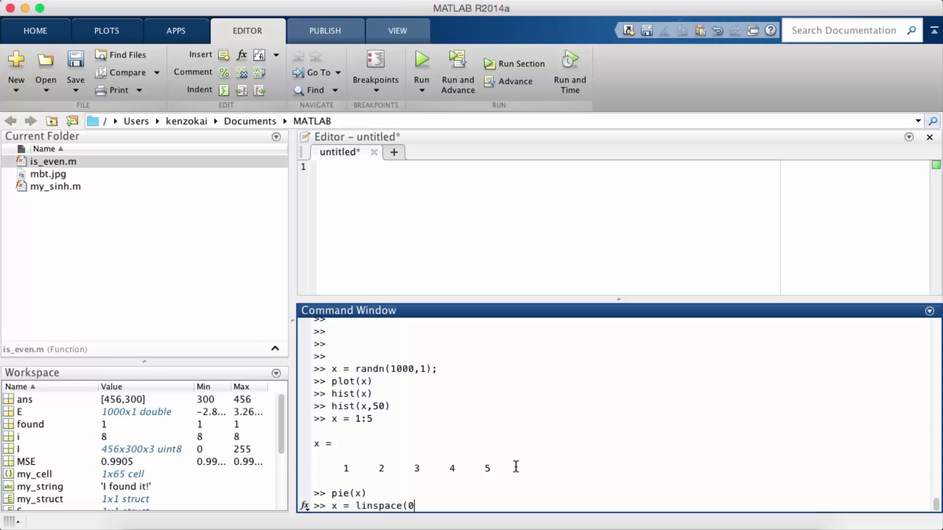
type(",2*pi,1000)")
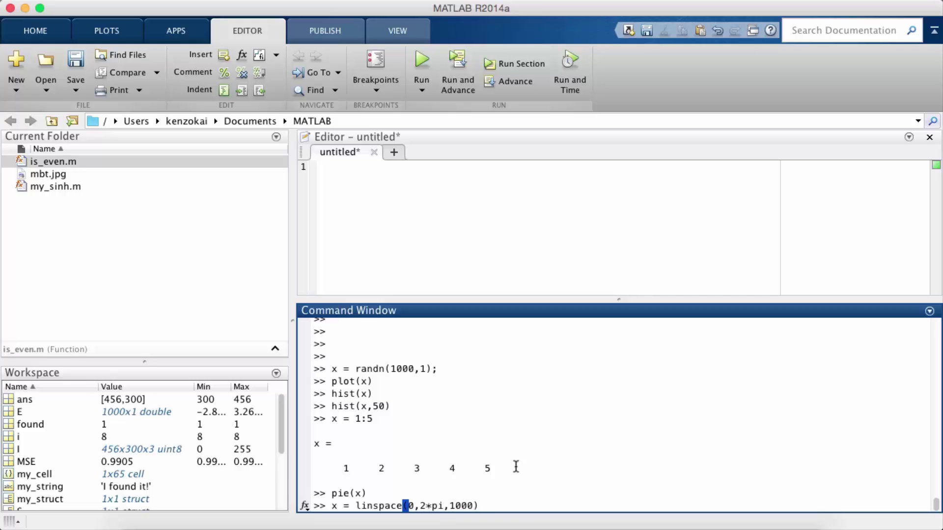
type(";")
key("Return")
type("y ")
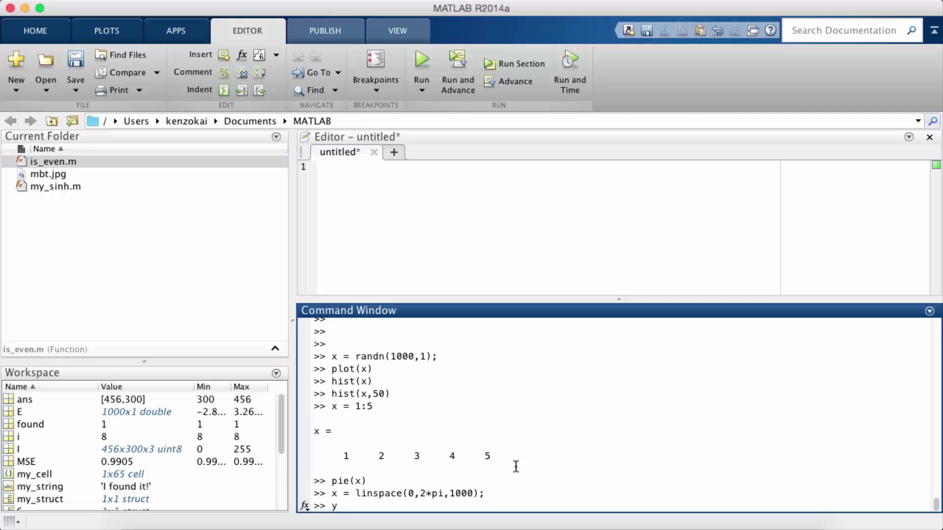
type("= 10*sin(x) + randn(0,1")
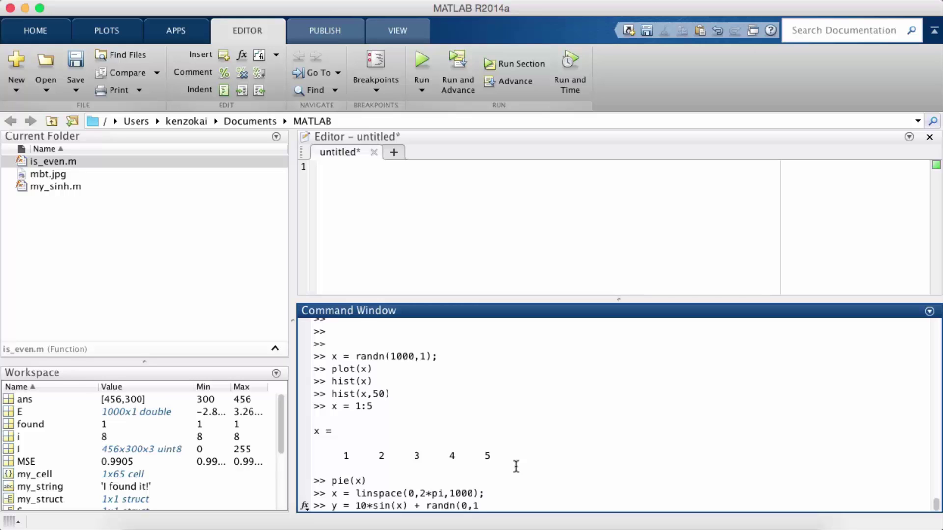
type(");")
key("Return")
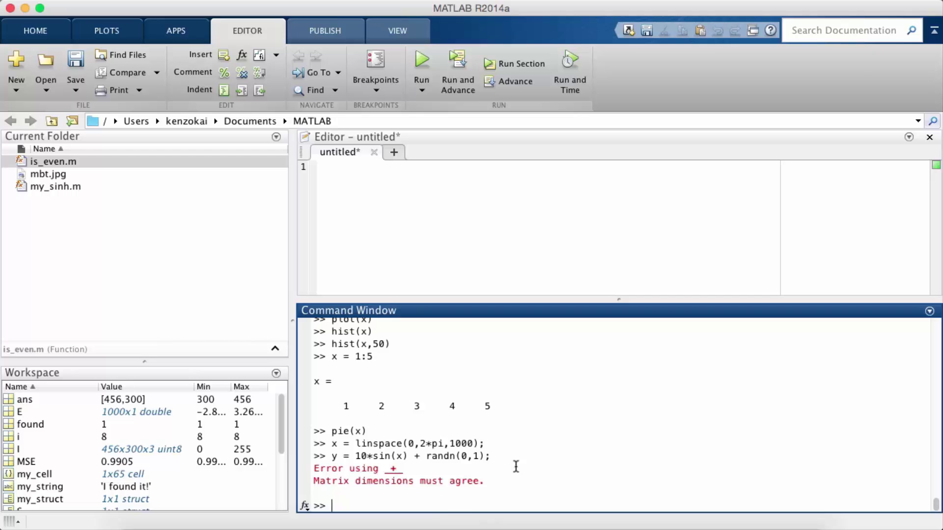
Recall the failed y command and delete its wrong randn size arguments.
key("Up")
key("Left")
key("Left")
key("Left")
key("Right")
key("BackSpace")
key("BackSpace")
key("BackSpace")
Correct the noise term to randn(1,1000) and rerun the y command.
type("10")
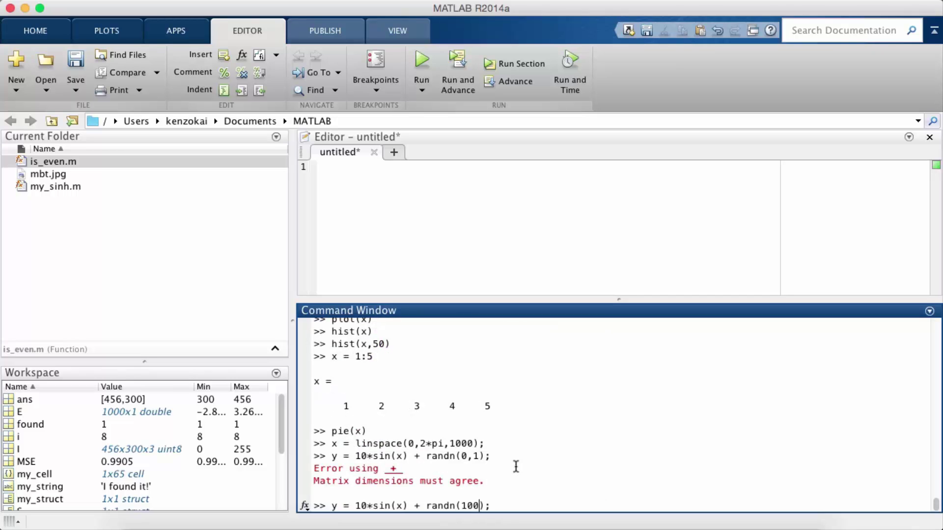
key("BackSpace")
type(",1000")
key("Return")
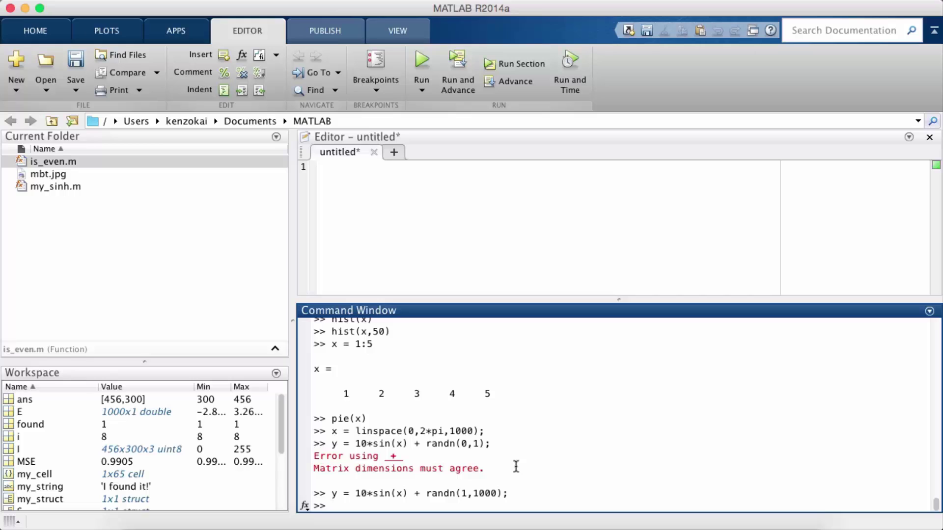
Draw plot(x,y) of the noisy sine and enlarge the figure window.
type("plot(x,y)")
key("Return")
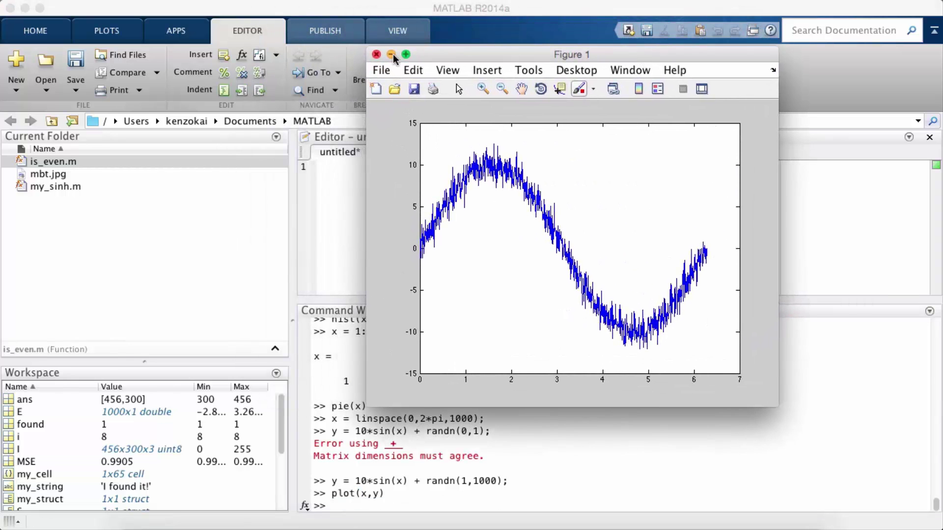
left_click_drag(367, 48, 182, 37)
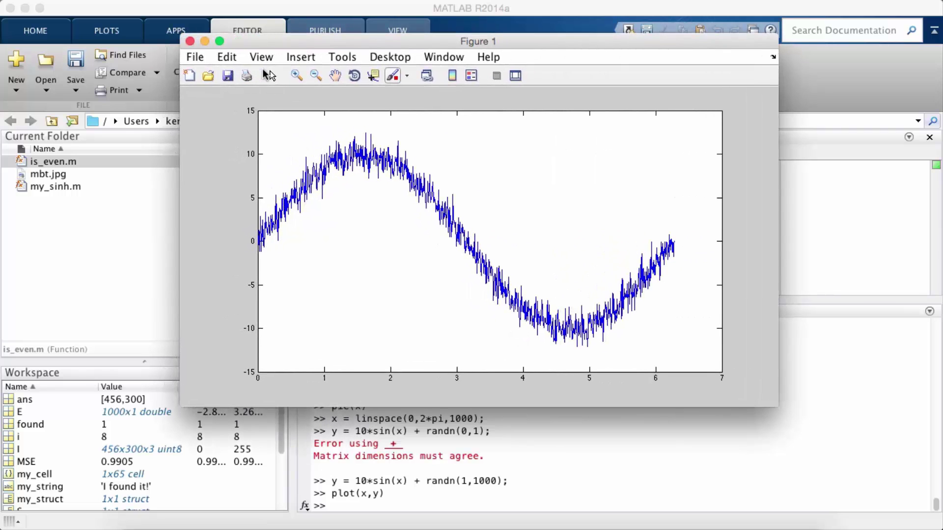
Close the line plot, draw scatter(x,y) in an enlarged figure, then close it.
left_click(190, 41)
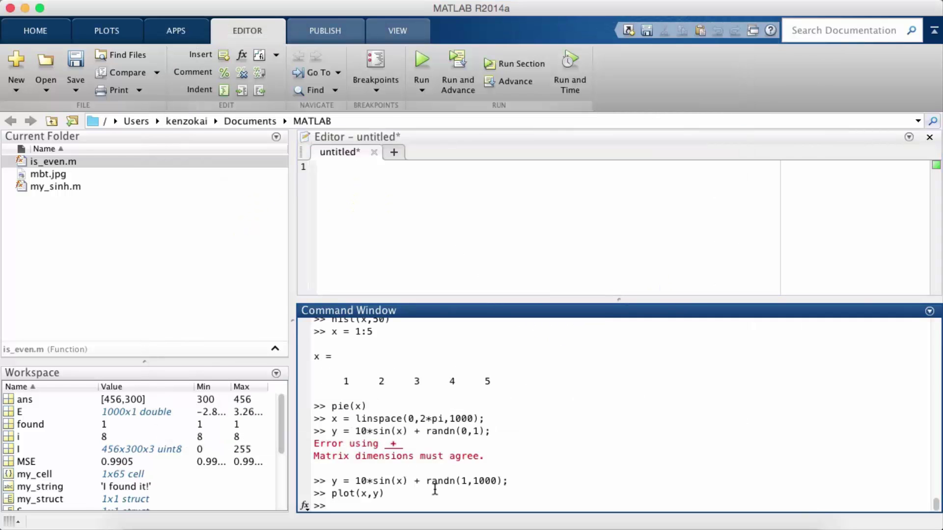
type("scatter(x,y)")
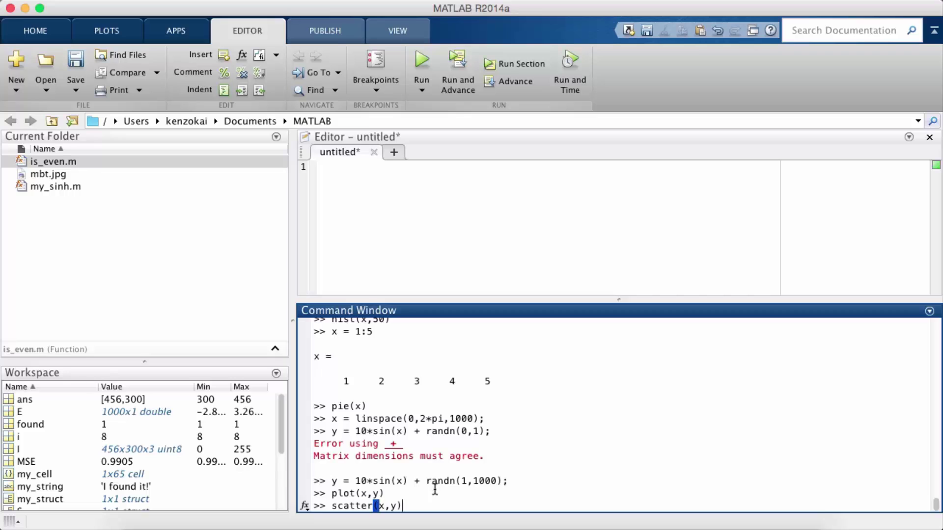
key("Return")
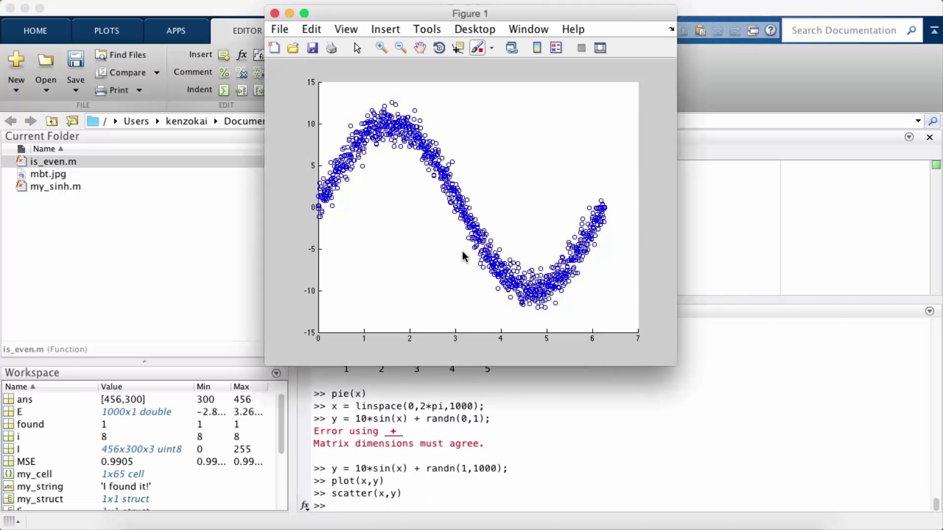
left_click_drag(511, 18, 654, 119)
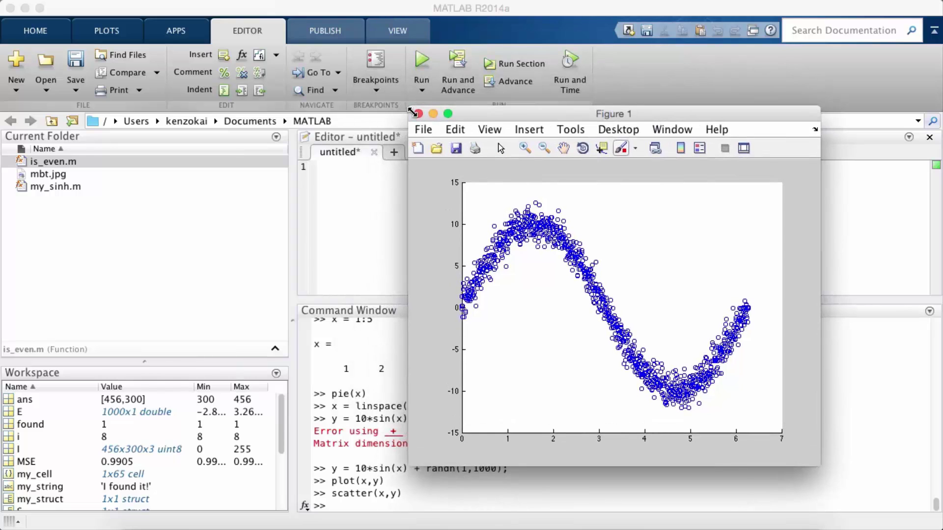
left_click_drag(412, 112, 181, 72)
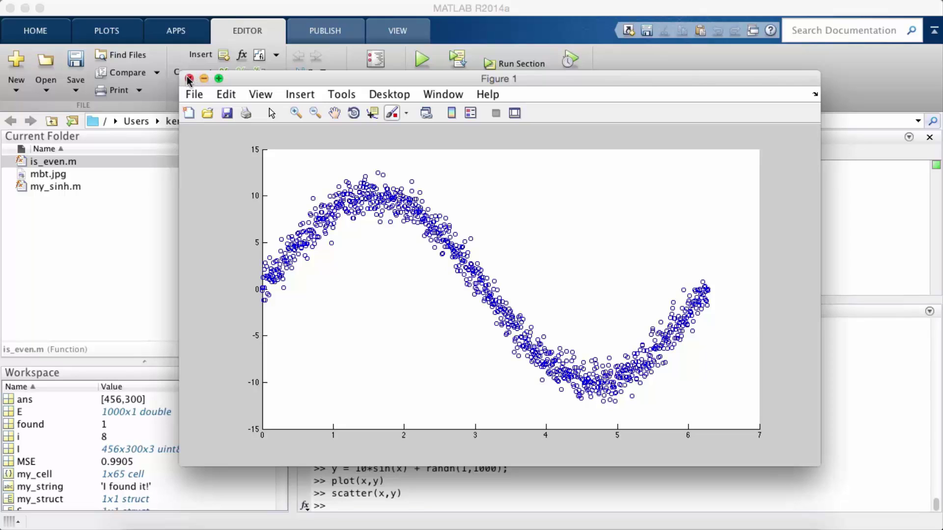
left_click(189, 78)
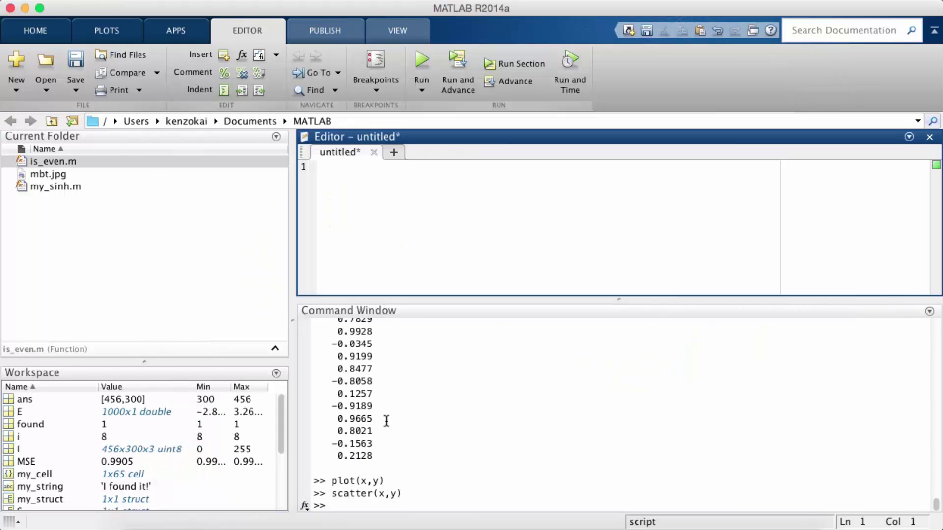
Define x = randn(1000,1)*2 and y = 5*sin(x) + rand(1000,1).
left_click(380, 501)
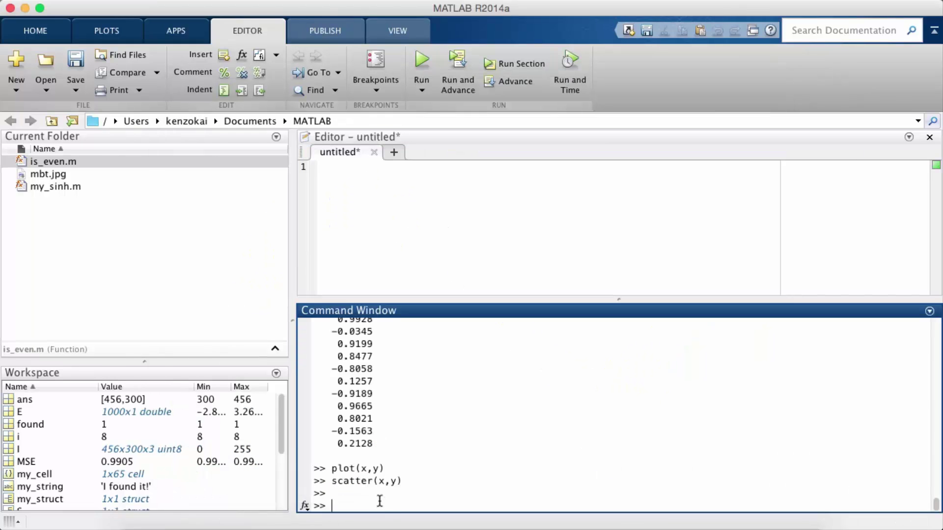
key("Return")
key("Return")
key("Return")
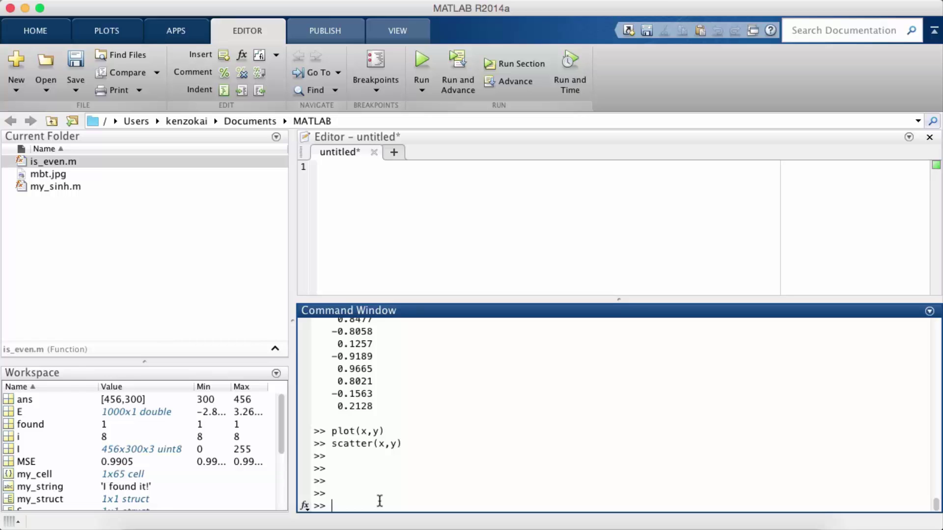
type("x = randn(1000,1")
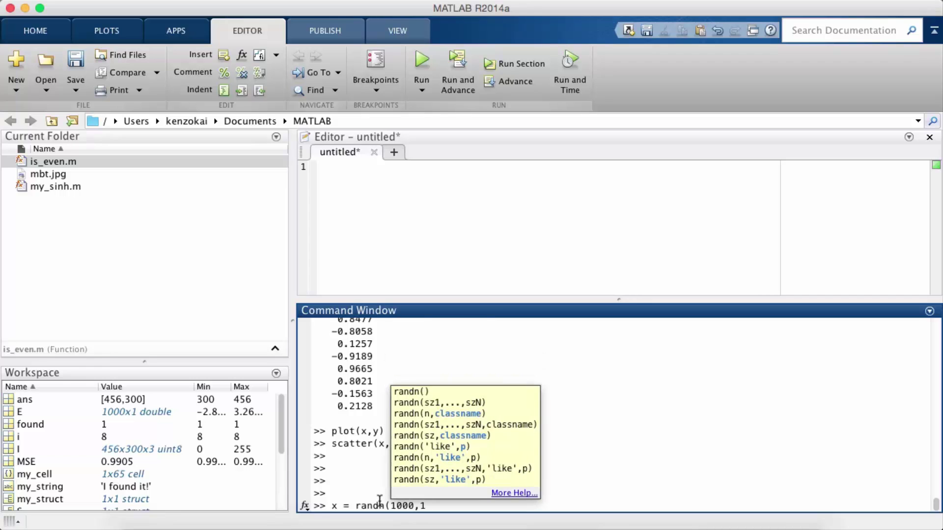
type(")*2;")
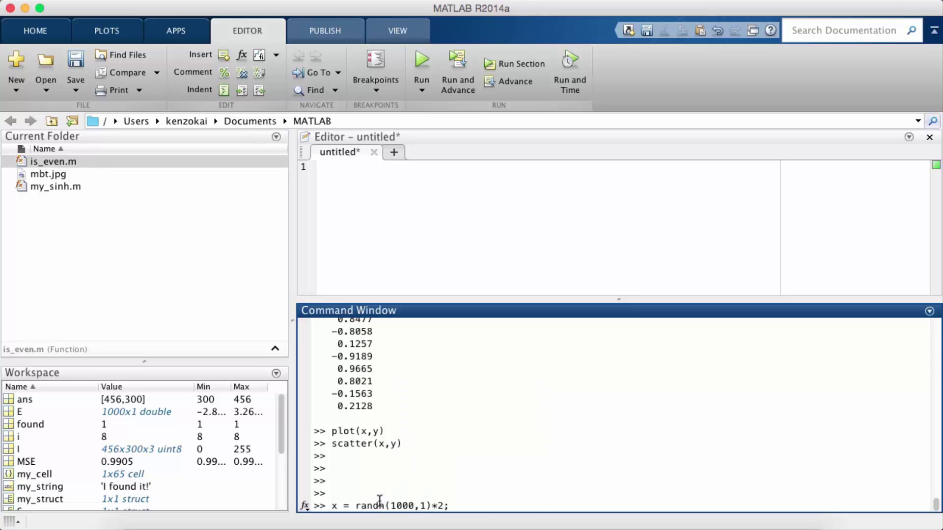
key("Return")
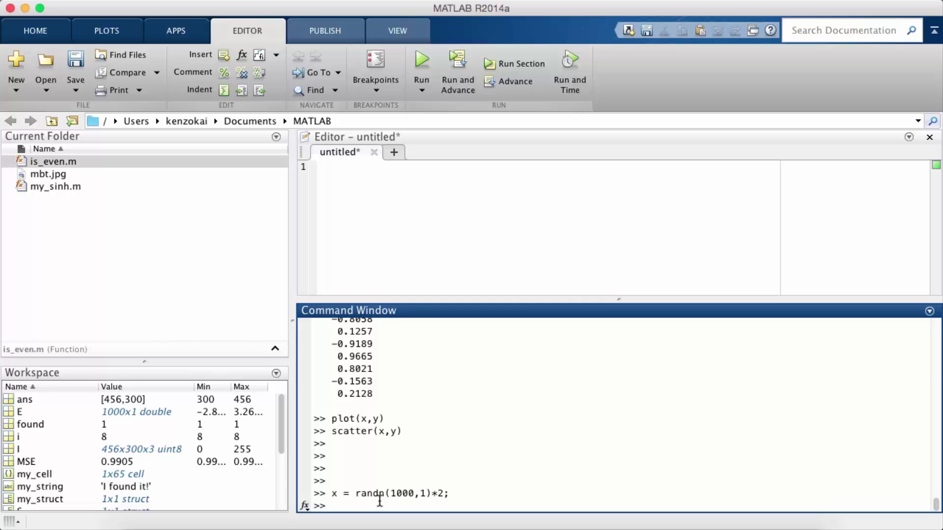
type("y = 5*sin(x) + rand(1000")
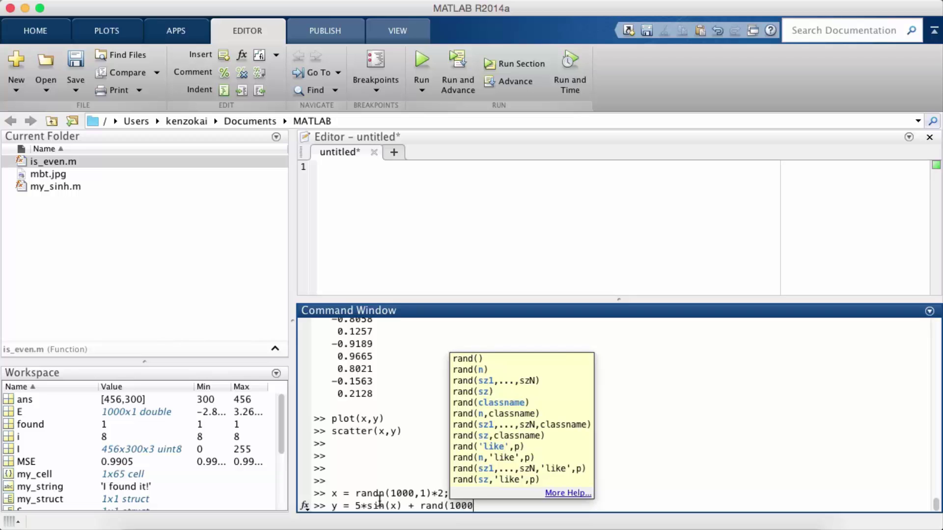
type(",1")
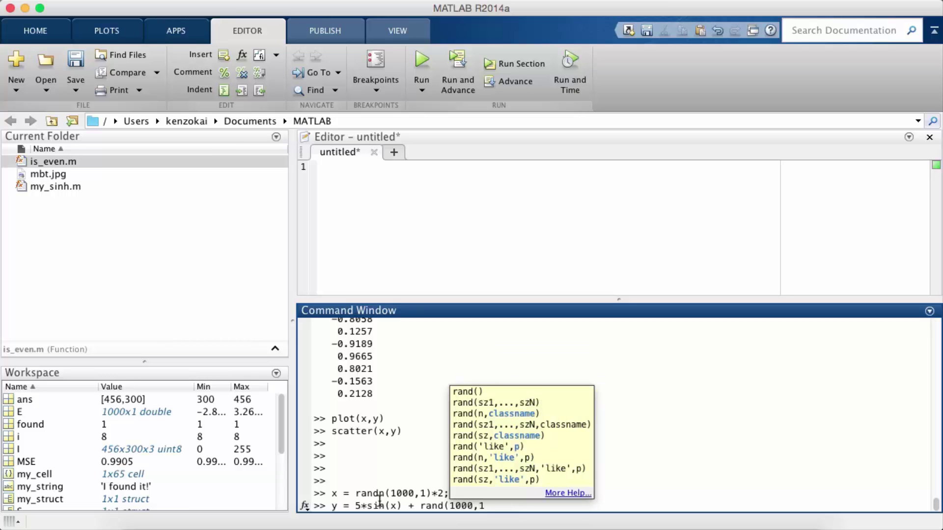
type(");")
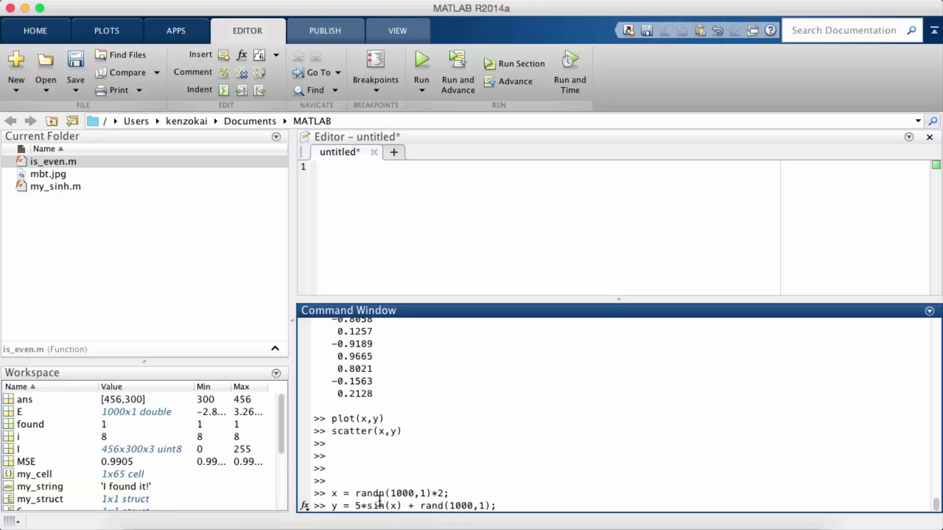
key("Return")
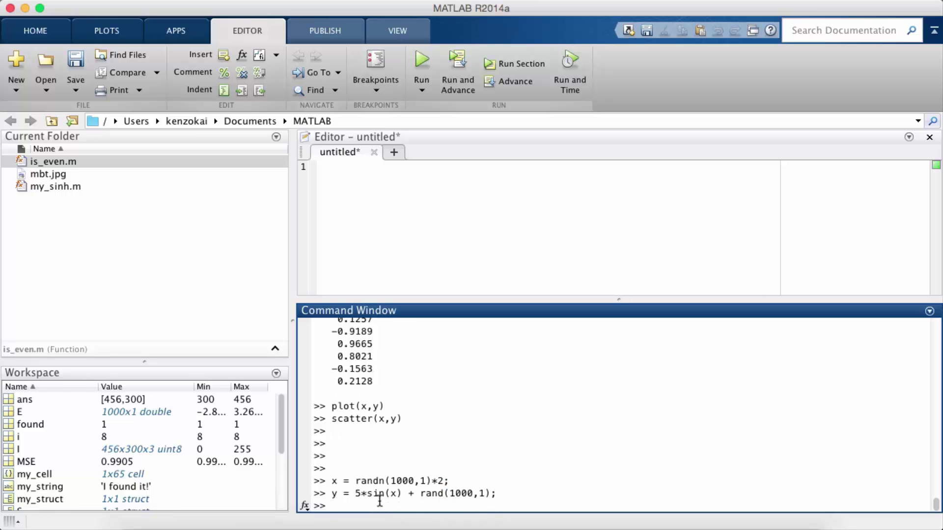
Line-plot y against the unsorted x with plot(x,y), then close the tangled Figure 1.
type("plot(x,y)")
key("Return")
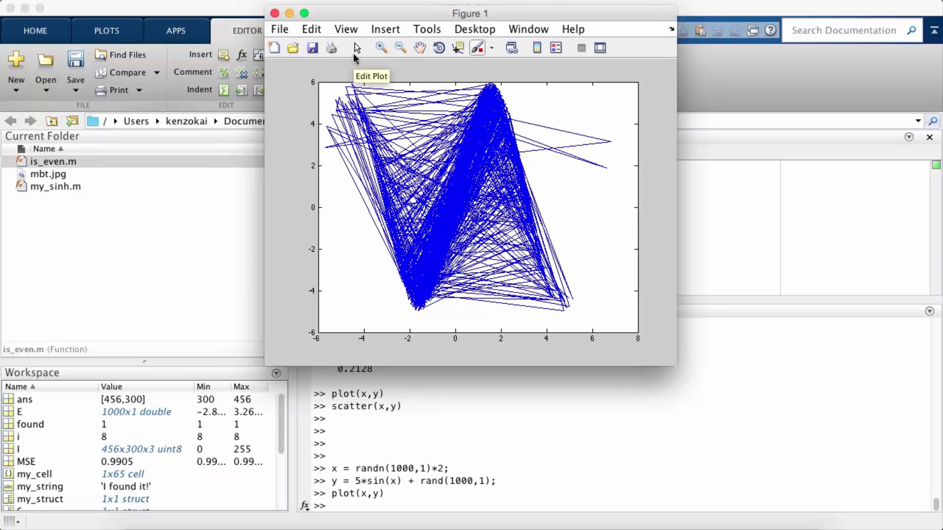
left_click(274, 14)
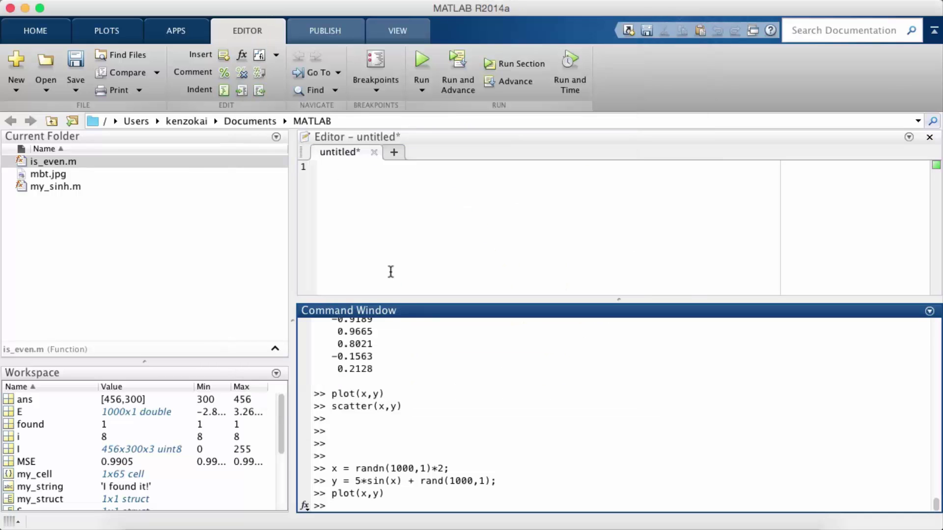
Run scatter(x,y) to show the random x and noisy sine y as markers.
type("scatter(")
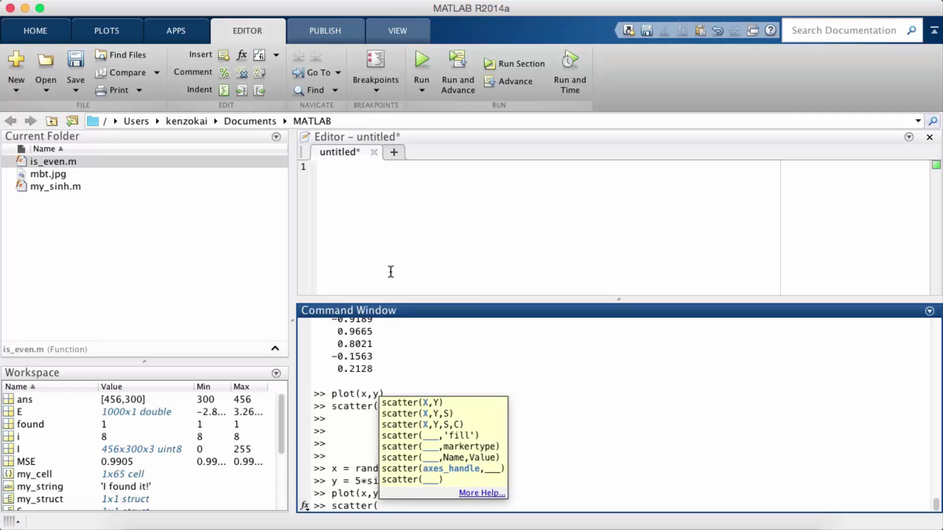
type("x,y)")
key("Return")
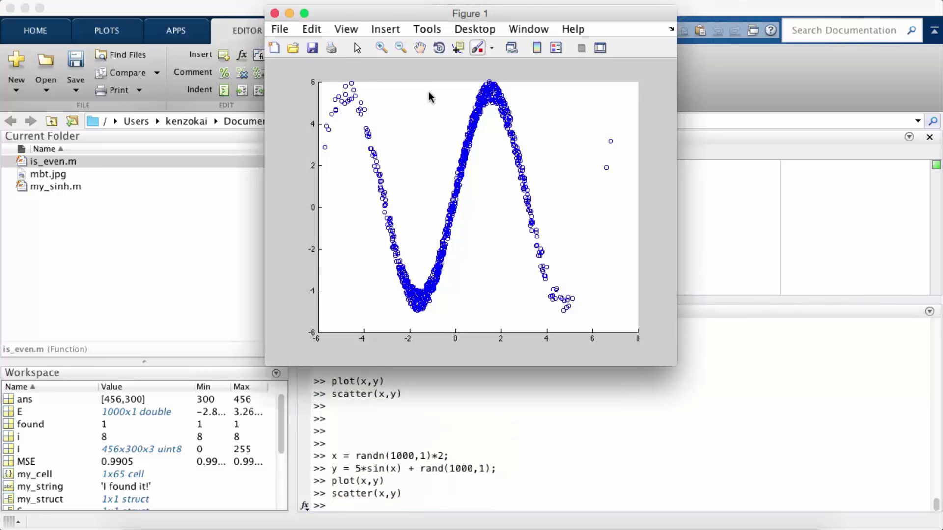